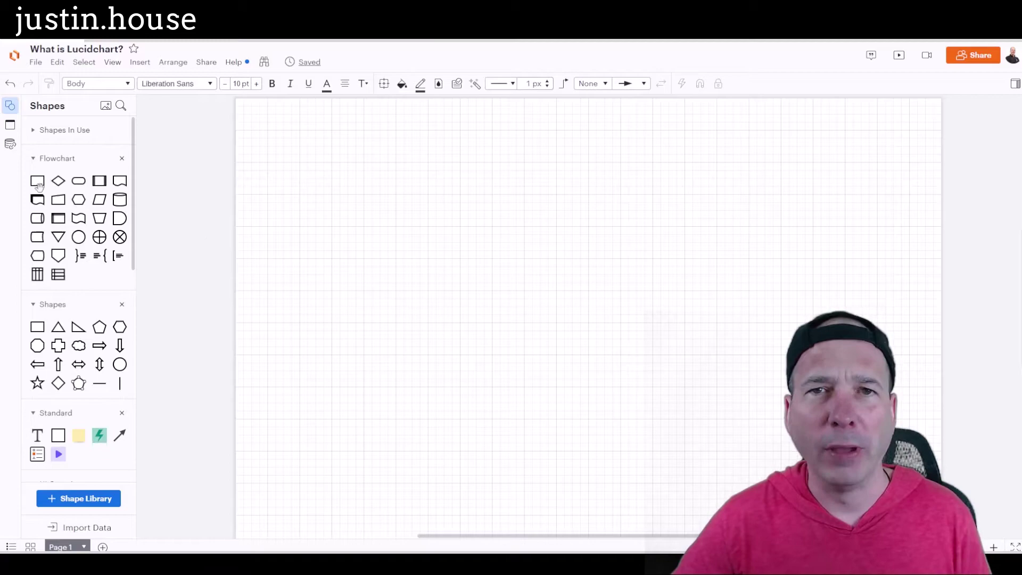
# Place Process, Decision and Database shapes, and connect Process and Decision to Database
pyautogui.moveTo(34, 182); pyautogui.dragTo(431, 179)
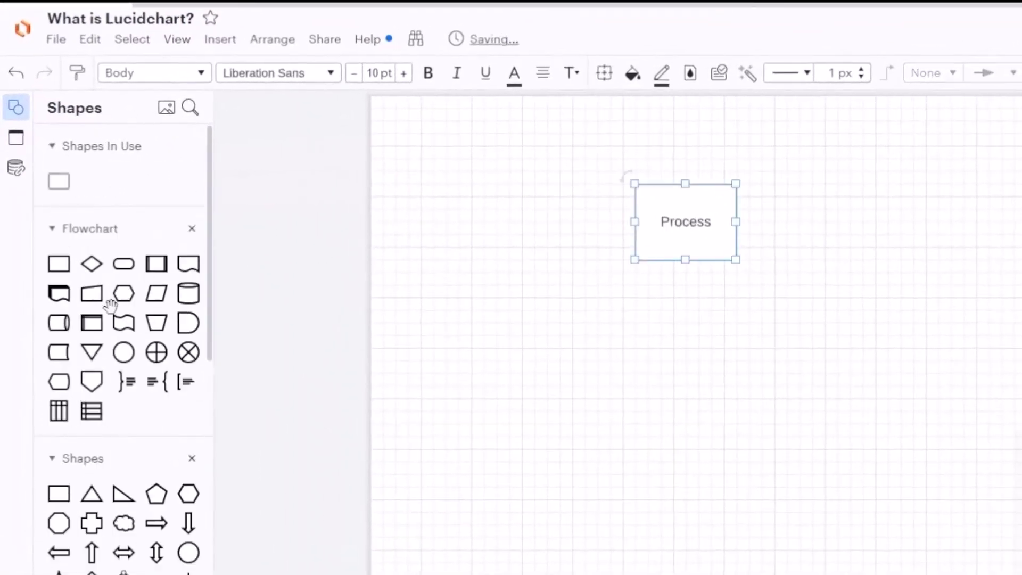
pyautogui.moveTo(92, 263); pyautogui.dragTo(684, 365)
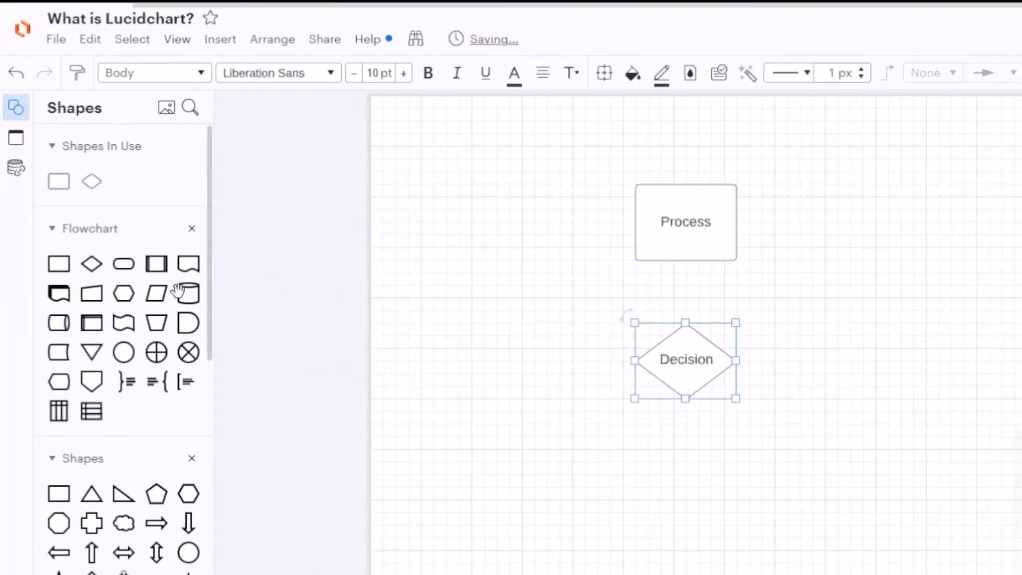
pyautogui.moveTo(179, 291); pyautogui.dragTo(886, 290)
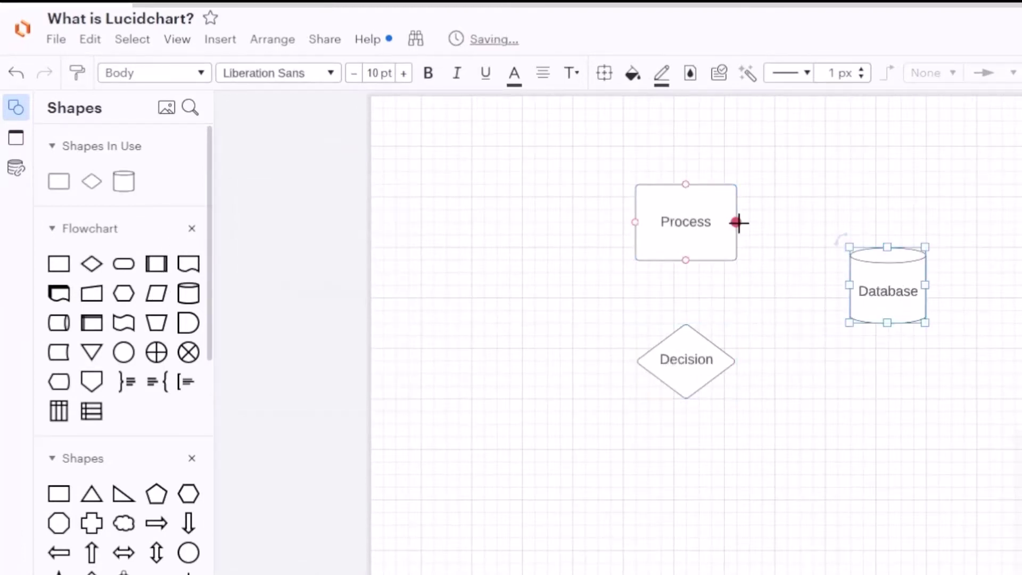
pyautogui.moveTo(738, 223); pyautogui.dragTo(888, 246)
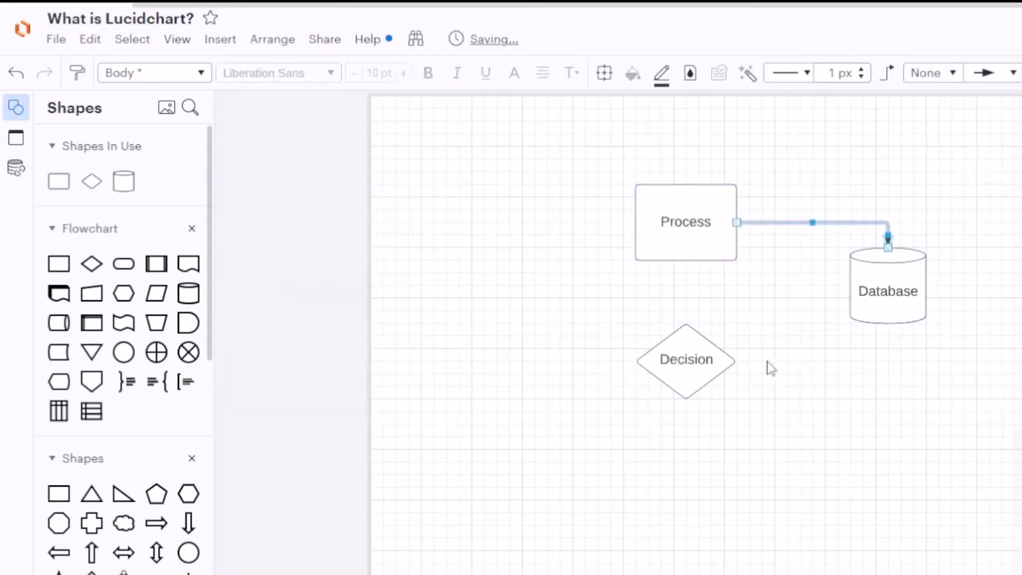
pyautogui.moveTo(686, 400); pyautogui.dragTo(888, 324)
# Make the Yes connector 6 px thick with a diamond endpoint
pyautogui.click(863, 69)
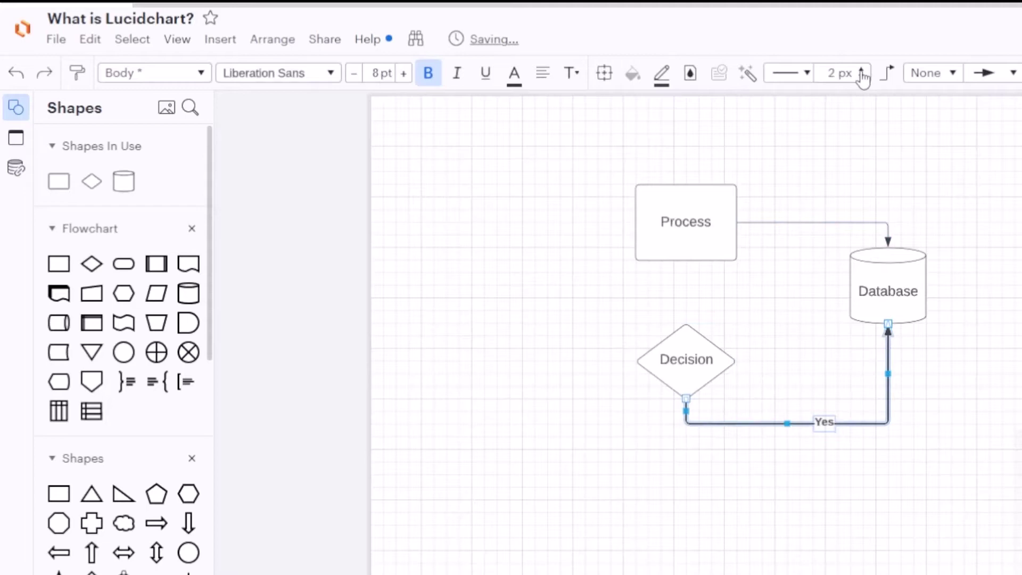
pyautogui.click(863, 69)
pyautogui.click(863, 69)
pyautogui.click(863, 69)
pyautogui.click(863, 69)
pyautogui.click(1013, 73)
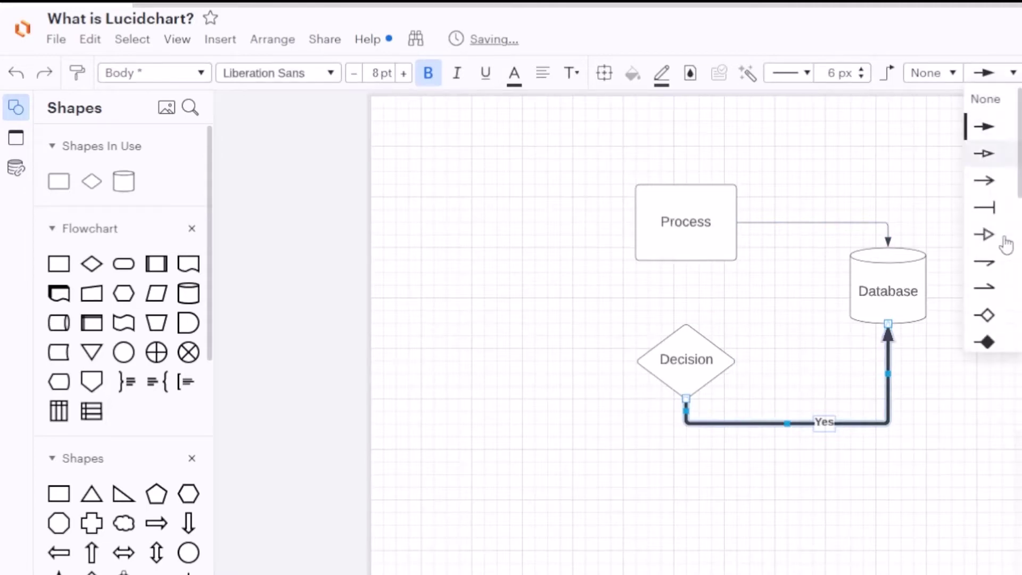
pyautogui.click(986, 314)
pyautogui.click(942, 429)
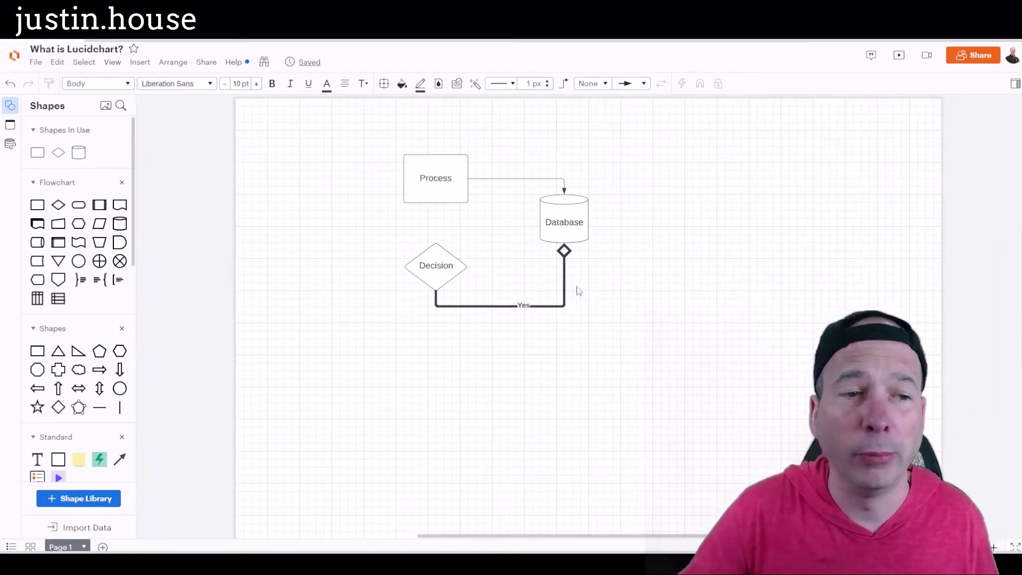
# Browse the Standard shape libraries and tick Server Rack Diagrams in Insert content
pyautogui.click(94, 501)
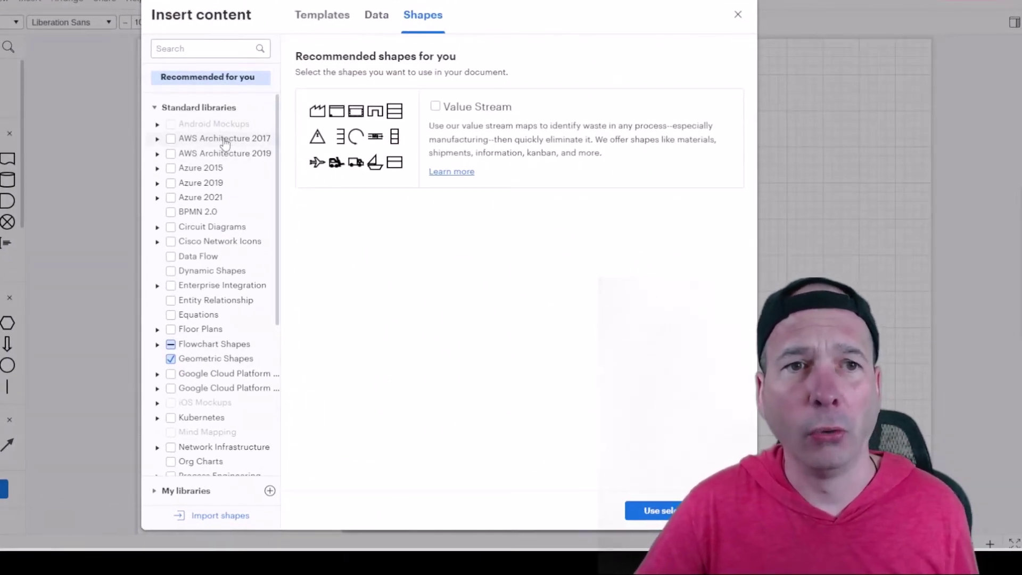
pyautogui.click(225, 140)
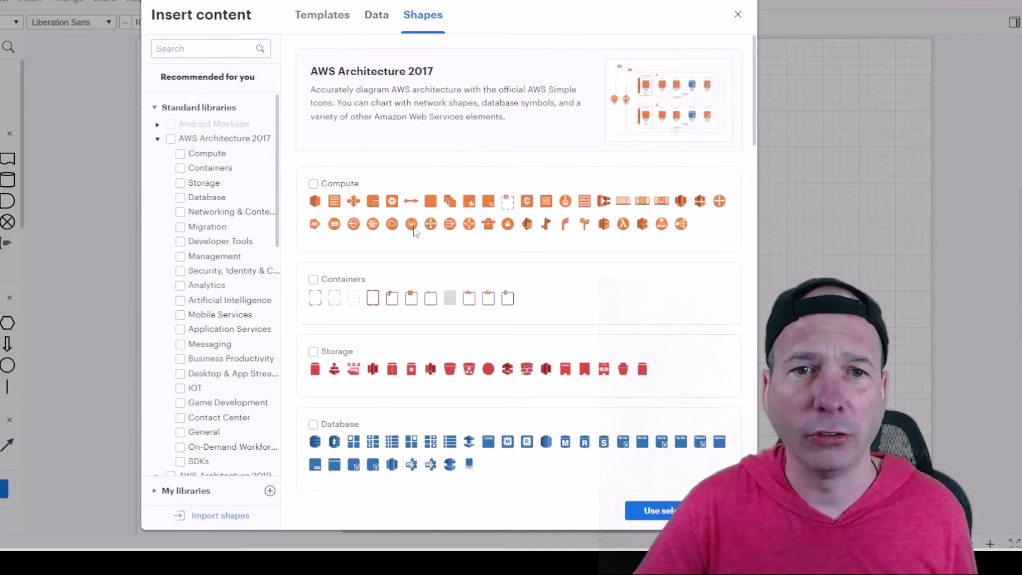
pyautogui.click(157, 140)
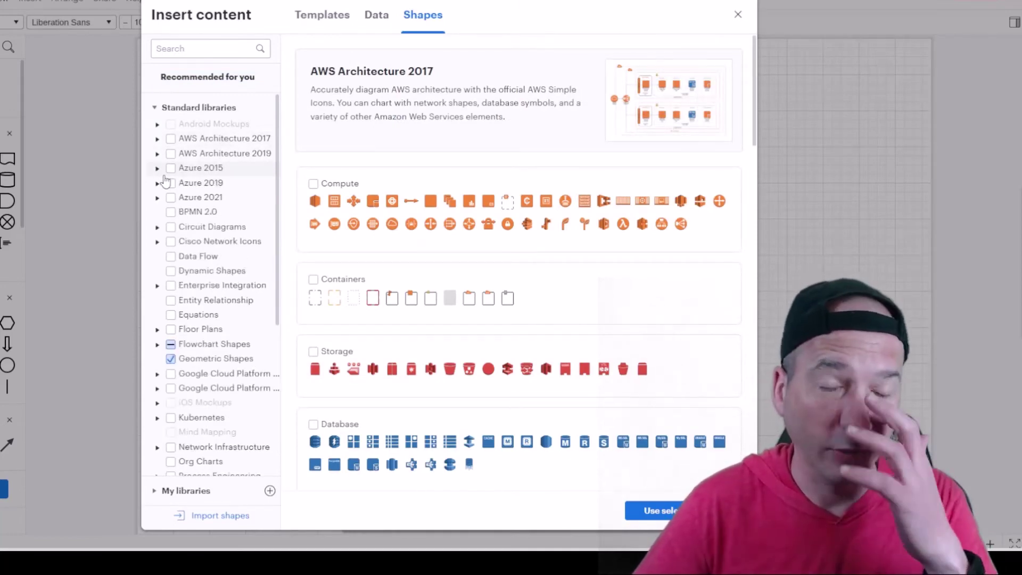
pyautogui.scroll(-3, 176, 238)
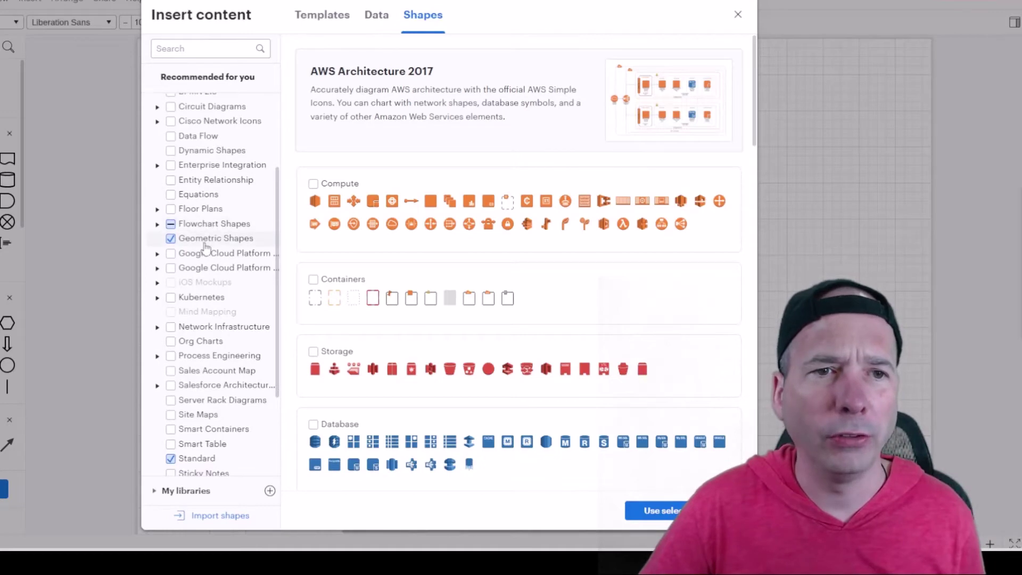
pyautogui.click(211, 181)
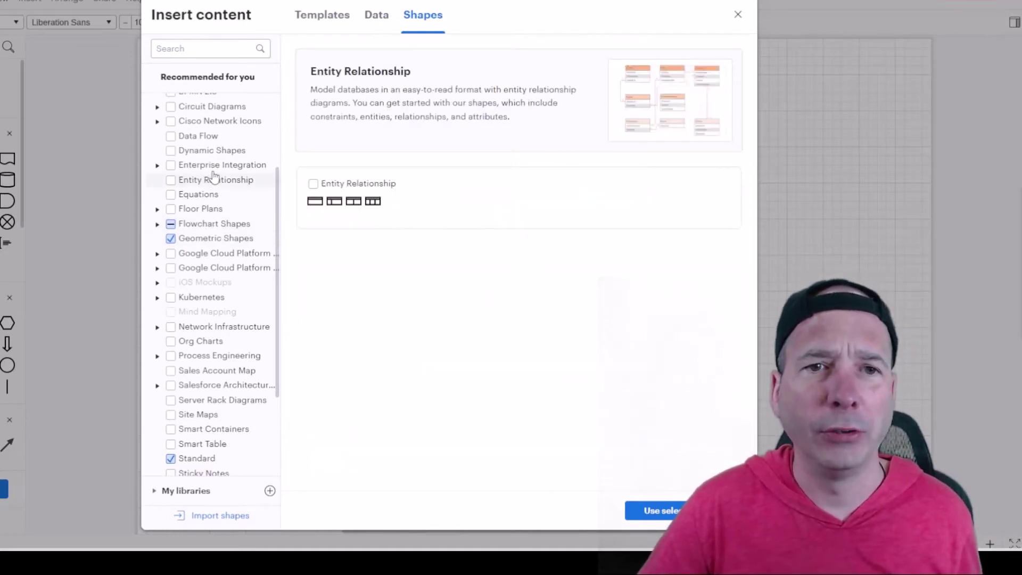
pyautogui.click(215, 166)
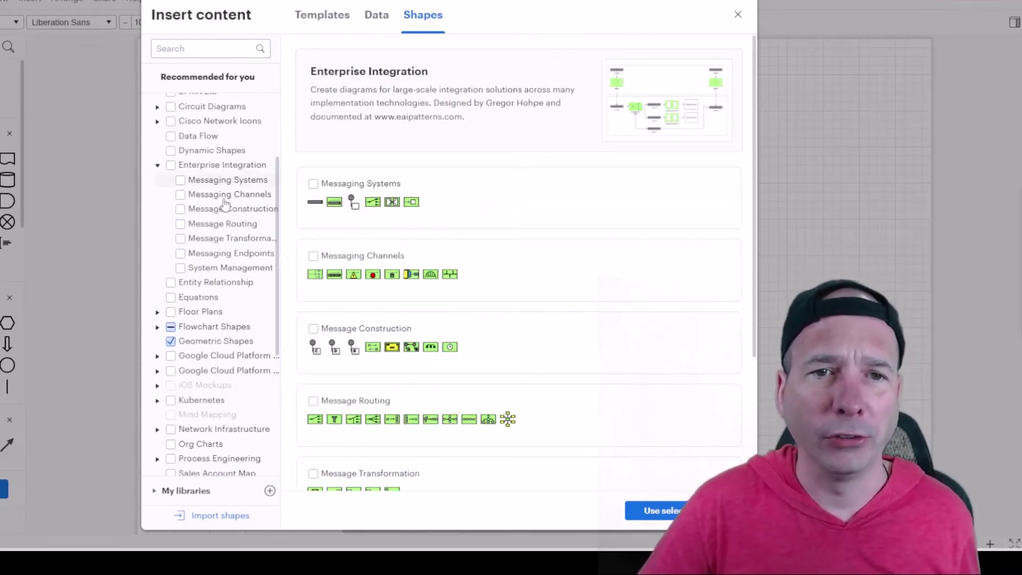
pyautogui.scroll(-6, 225, 205)
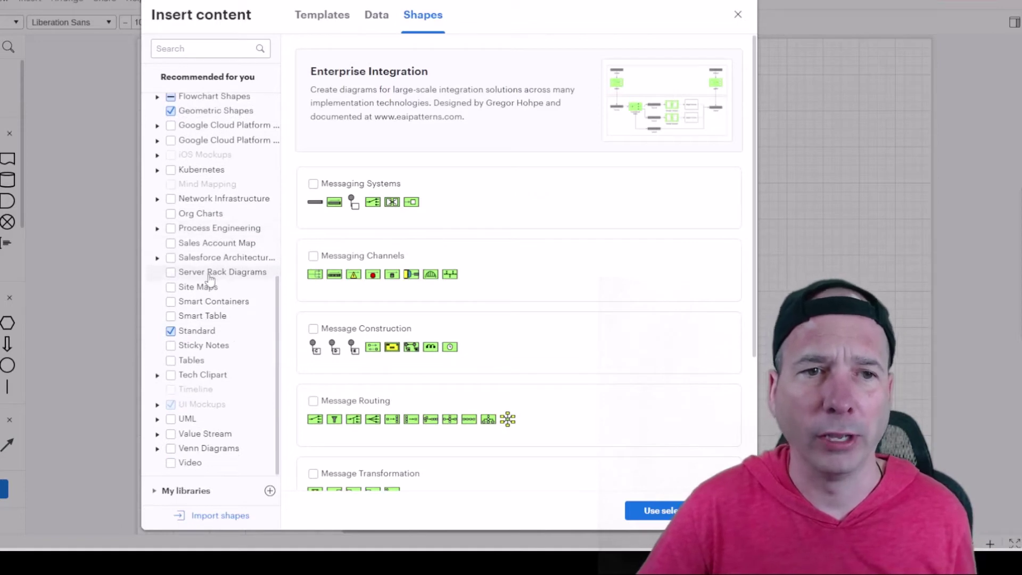
pyautogui.click(211, 274)
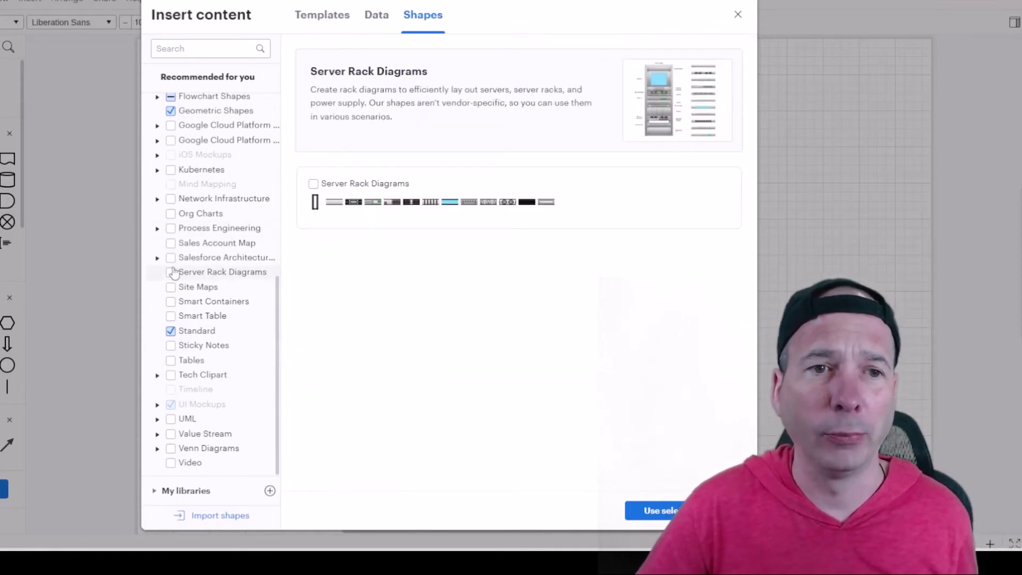
# Place a RAID Array right of the flowchart, with a Slide-Out Keyboard beneath it
pyautogui.click(737, 14)
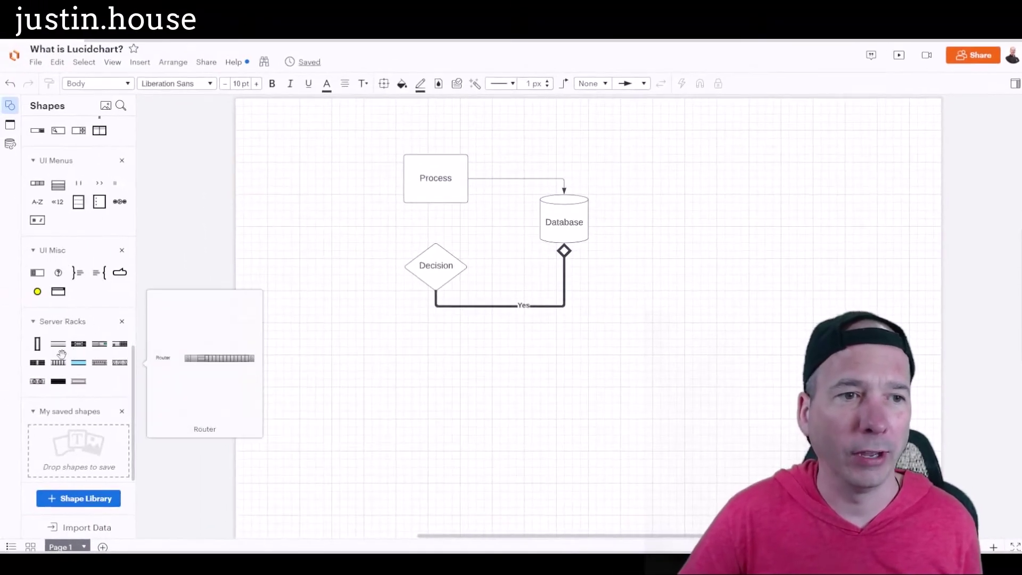
pyautogui.moveTo(74, 335); pyautogui.dragTo(773, 196)
pyautogui.moveTo(114, 360); pyautogui.dragTo(807, 286)
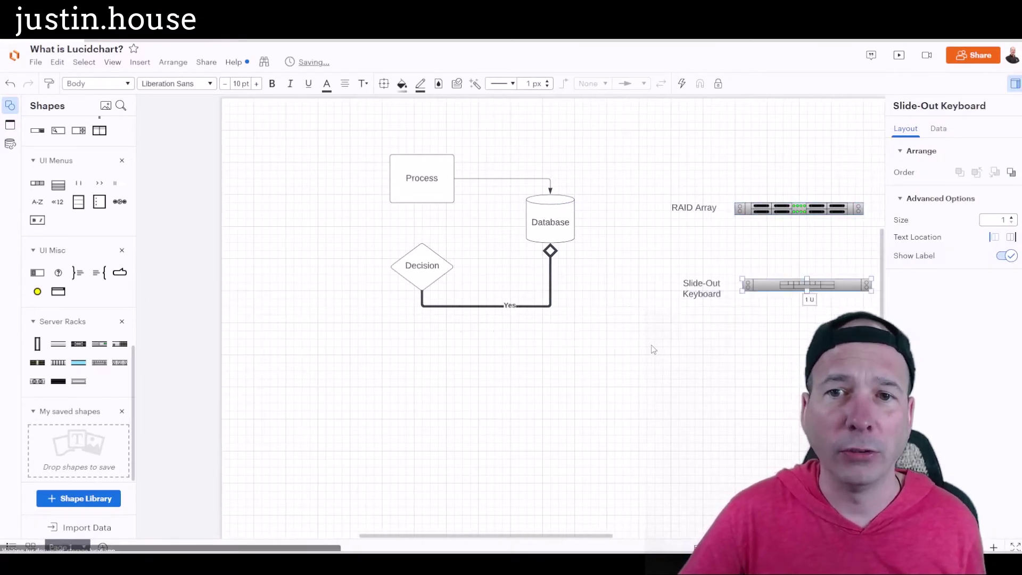
pyautogui.moveTo(91, 368)
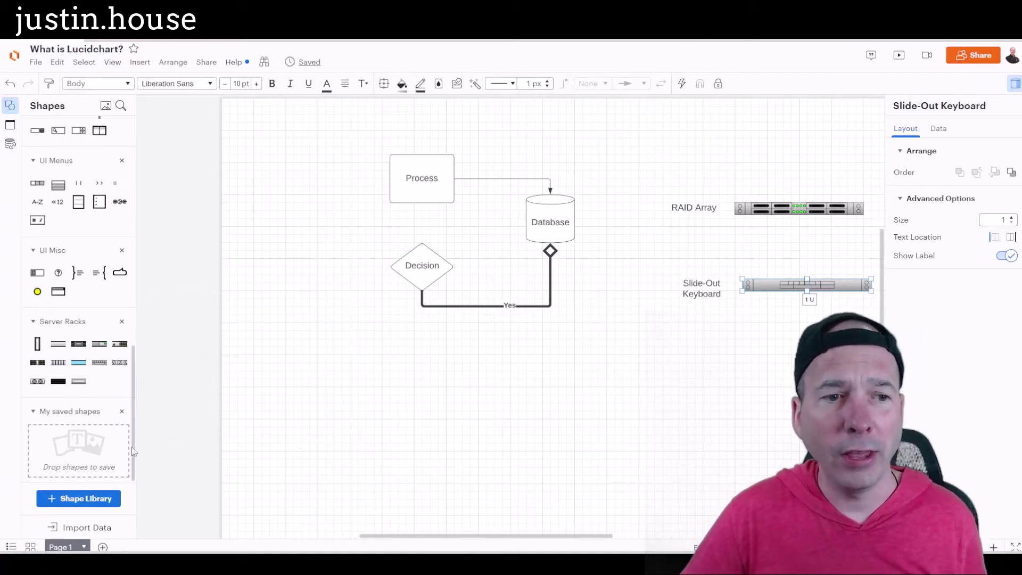
# Import the Network security diagram example from the Network diagrams templates
pyautogui.click(108, 500)
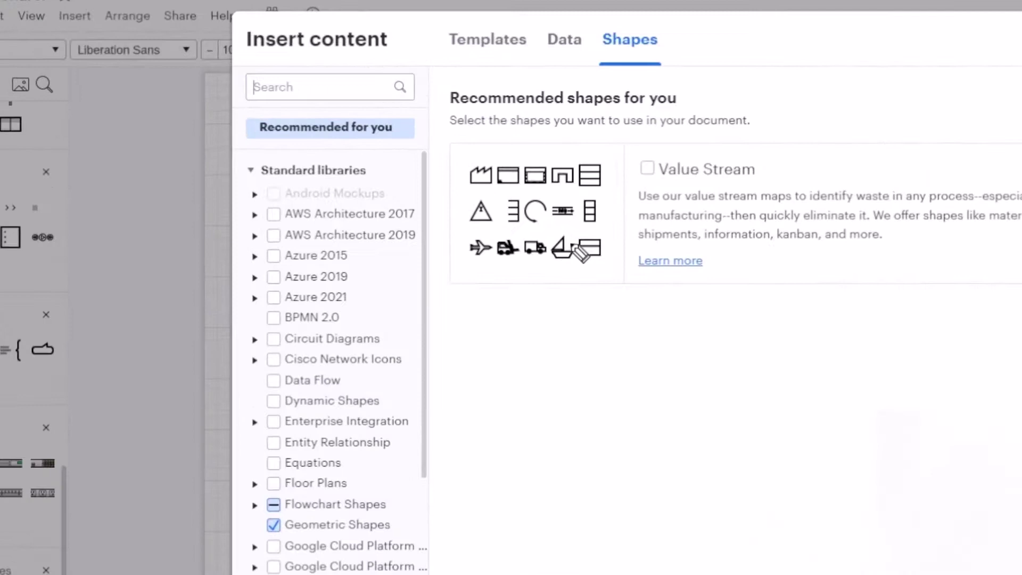
pyautogui.moveTo(538, 93); pyautogui.dragTo(564, 76)
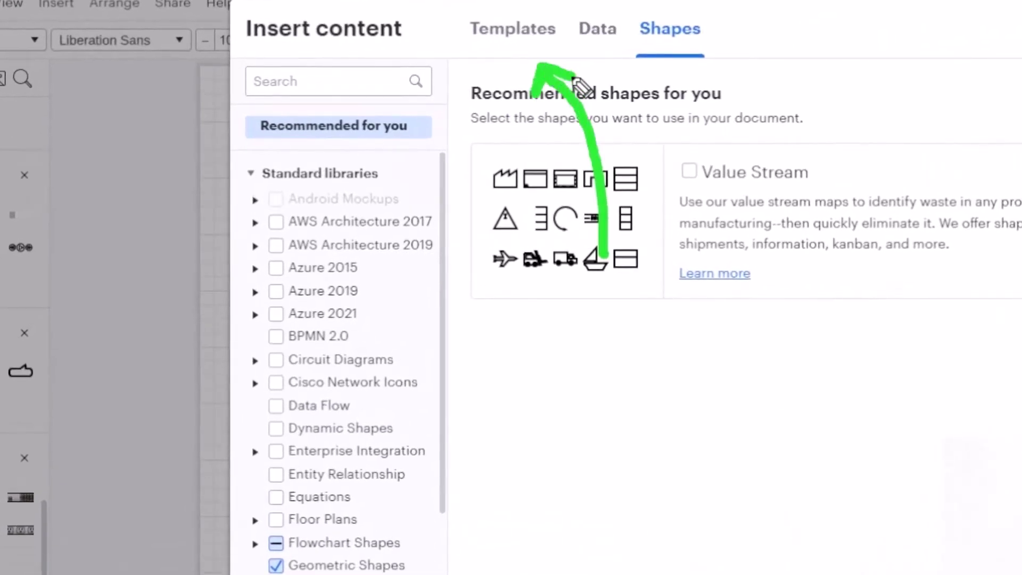
pyautogui.click(515, 36)
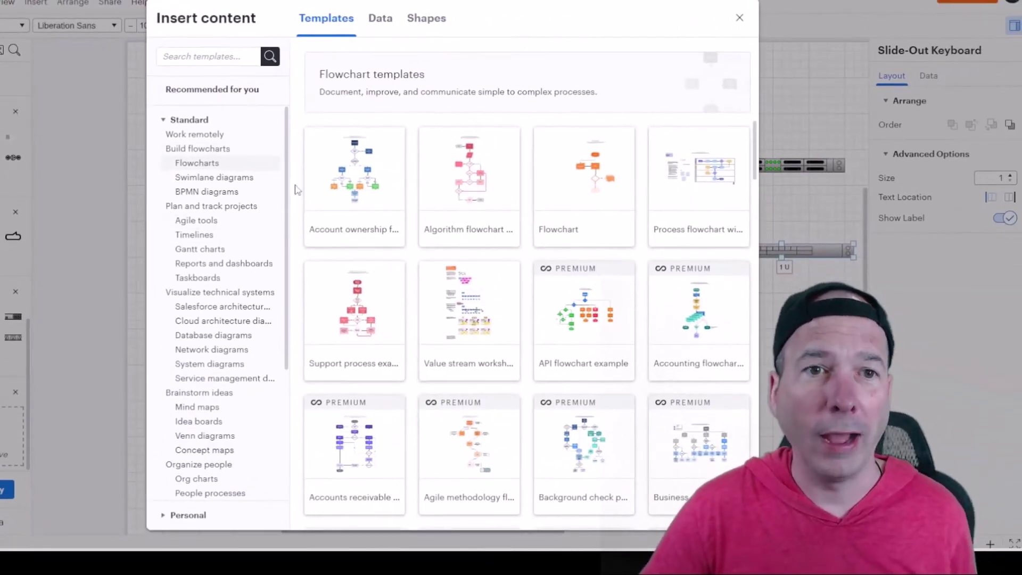
pyautogui.click(224, 350)
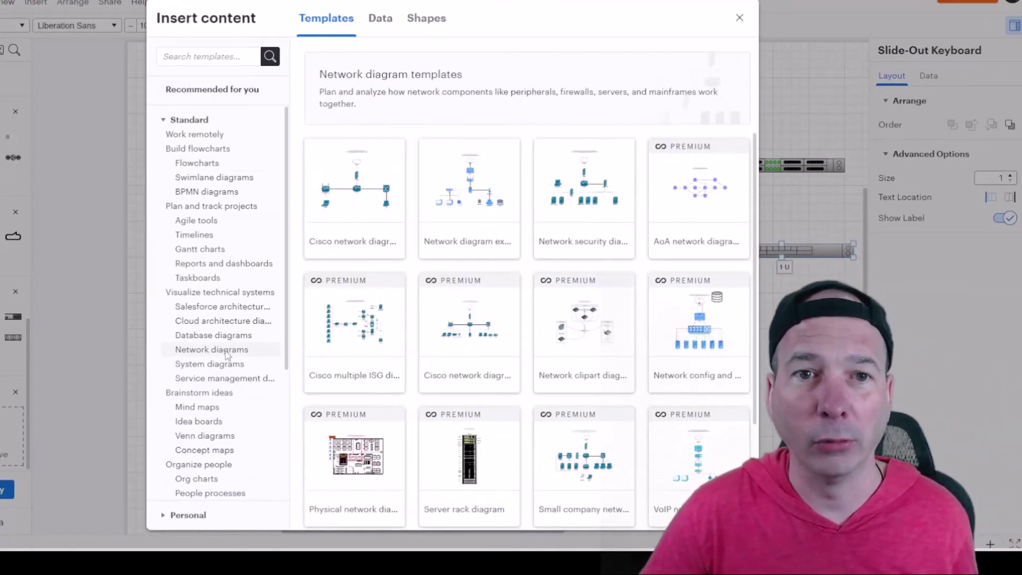
pyautogui.click(371, 321)
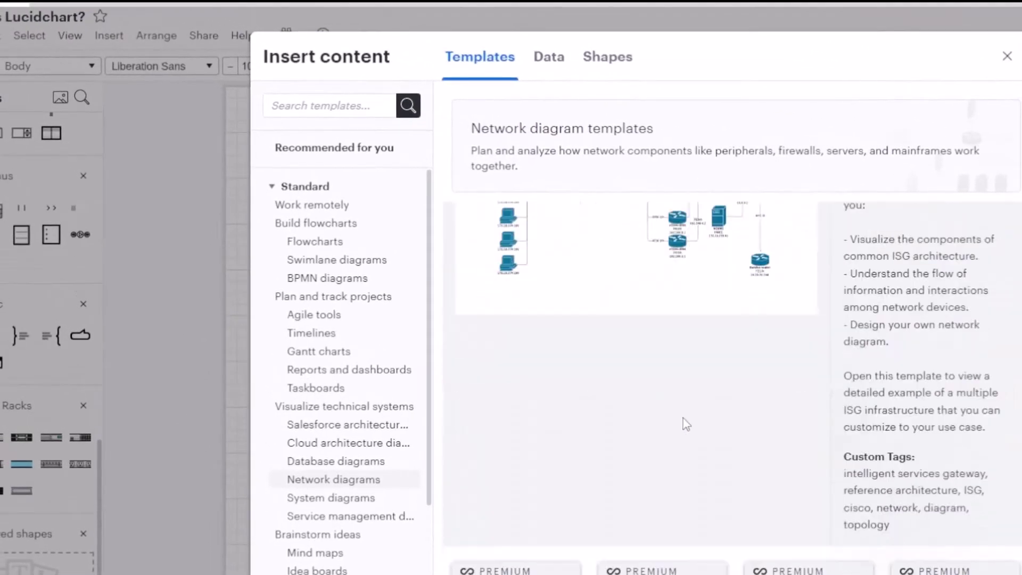
pyautogui.scroll(3, 687, 424)
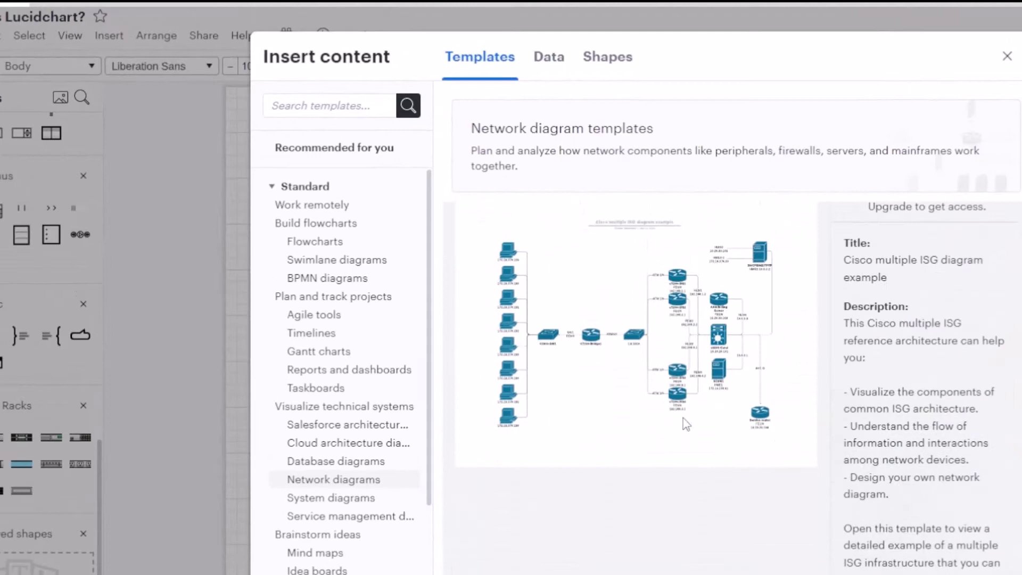
pyautogui.scroll(5, 569, 365)
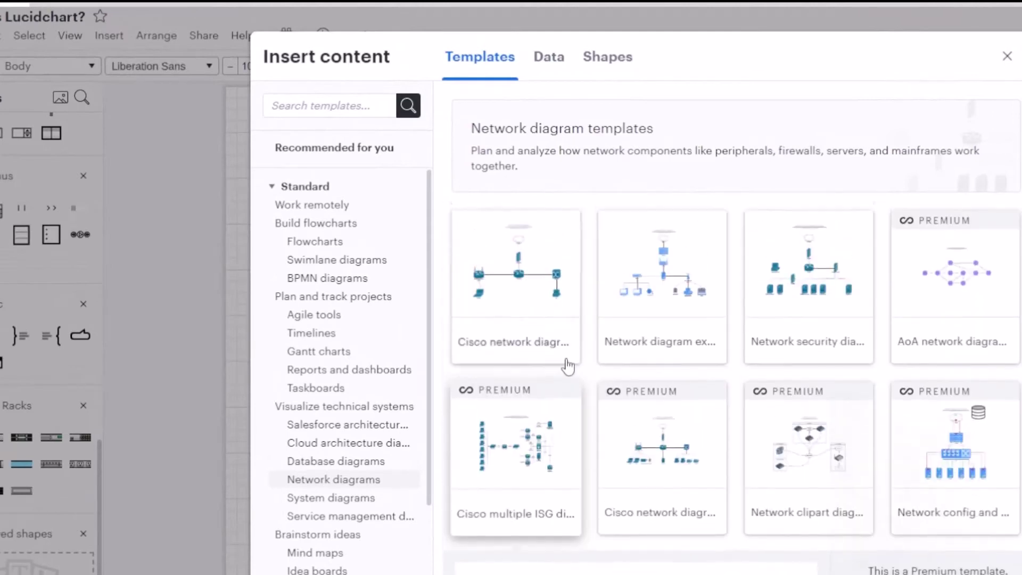
pyautogui.click(801, 347)
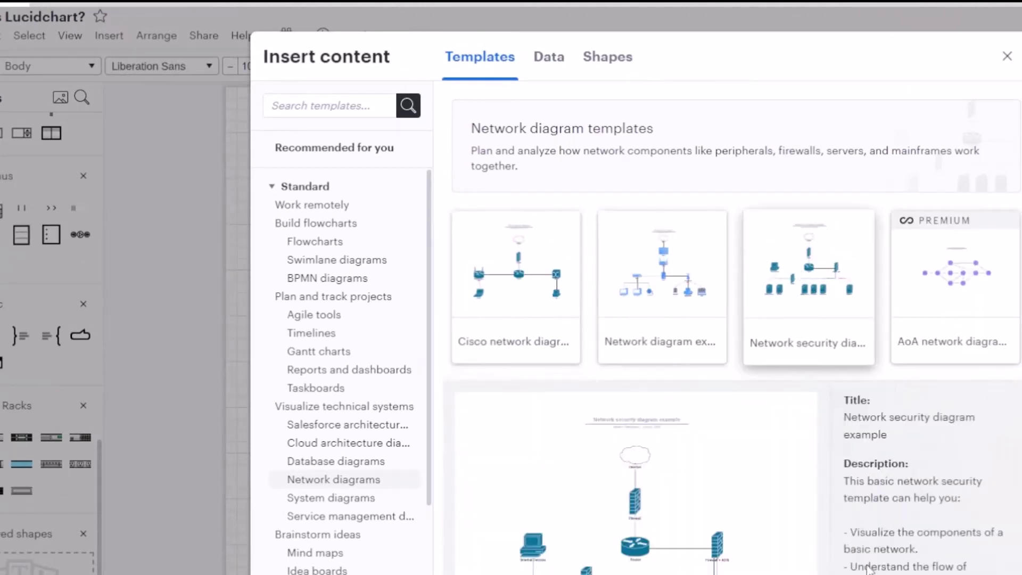
pyautogui.press('Escape')
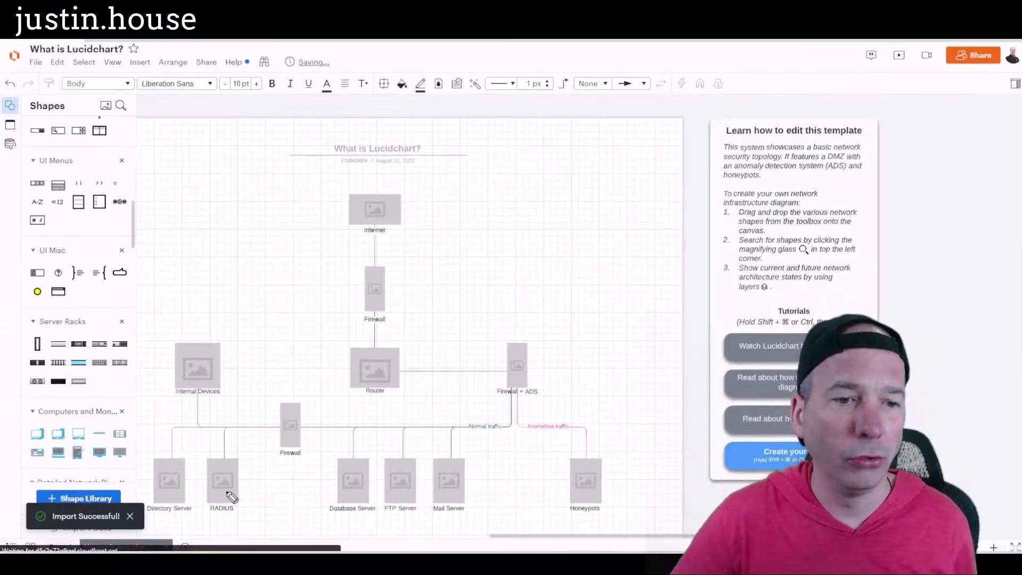
# Raise the Internal Devices computer above the firewall branch line
pyautogui.moveTo(213, 506); pyautogui.dragTo(178, 537)
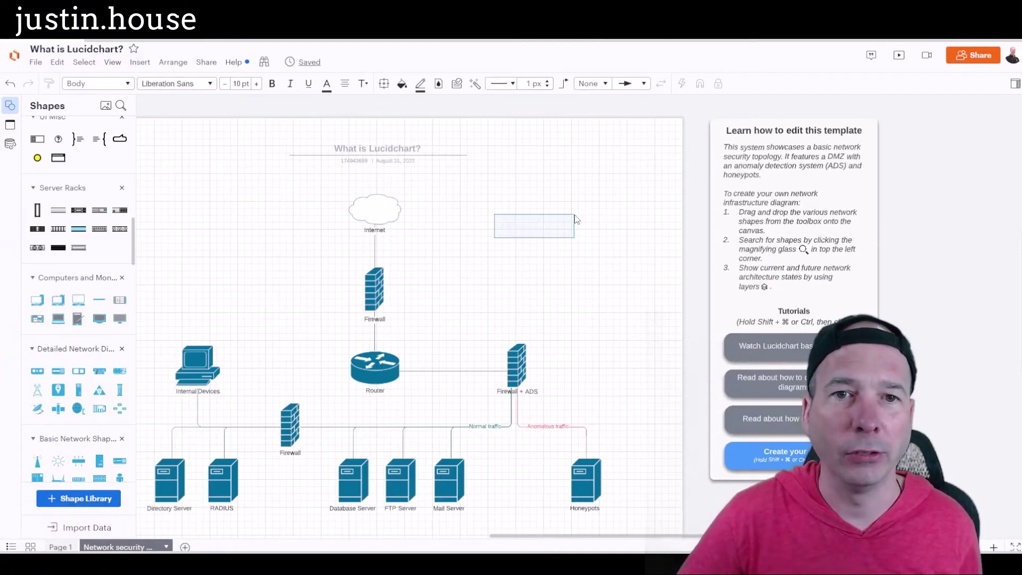
pyautogui.scroll(-3, 621, 197)
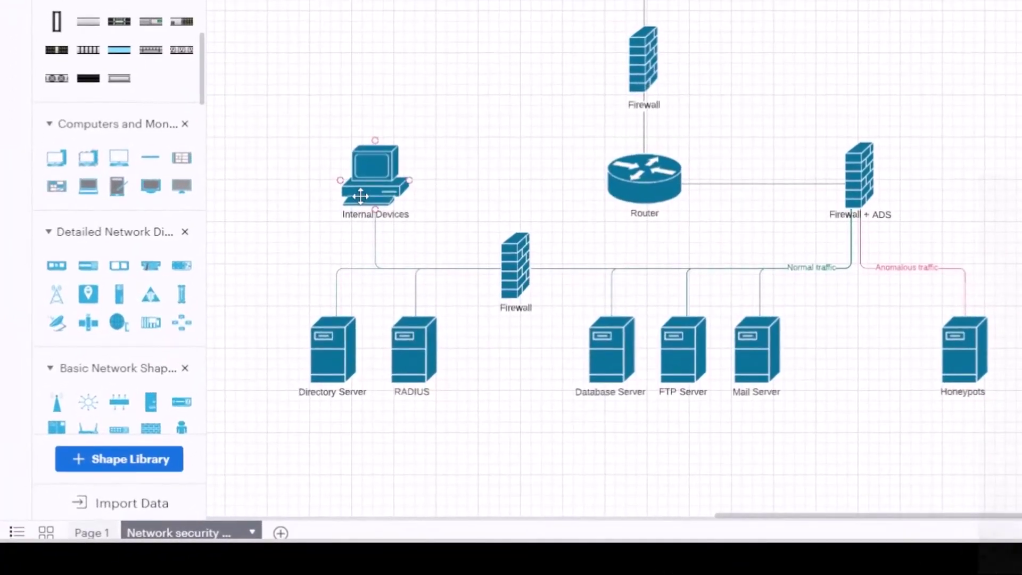
pyautogui.moveTo(249, 308); pyautogui.dragTo(236, 238)
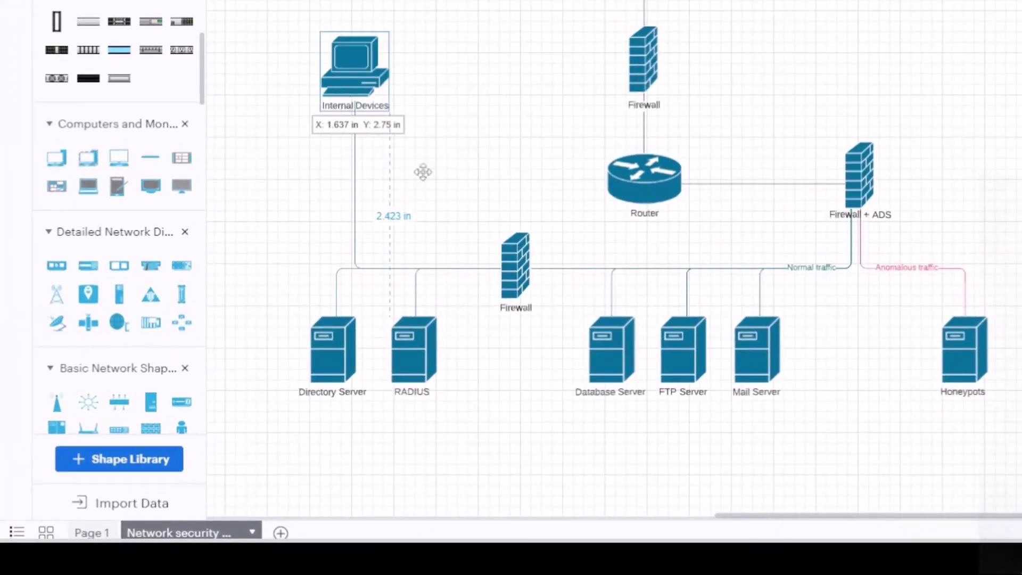
pyautogui.moveTo(424, 172); pyautogui.dragTo(459, 214)
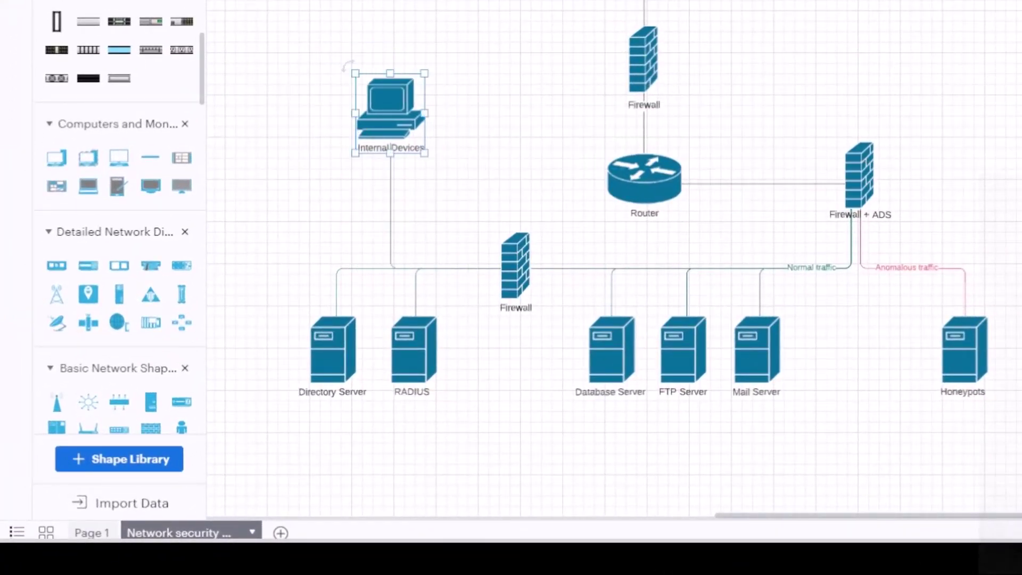
pyautogui.hscroll(-5, 612, 261)
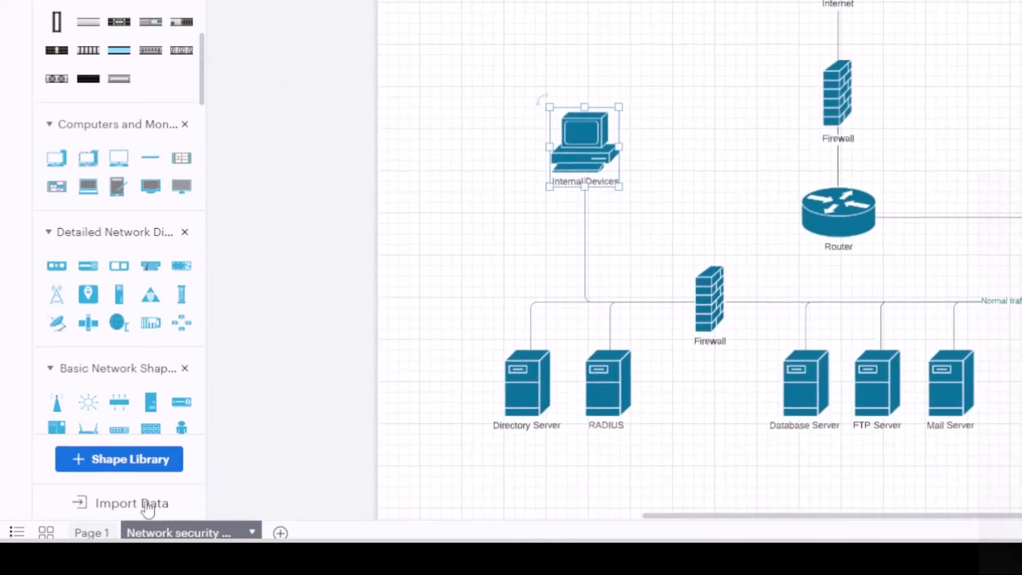
pyautogui.click(119, 459)
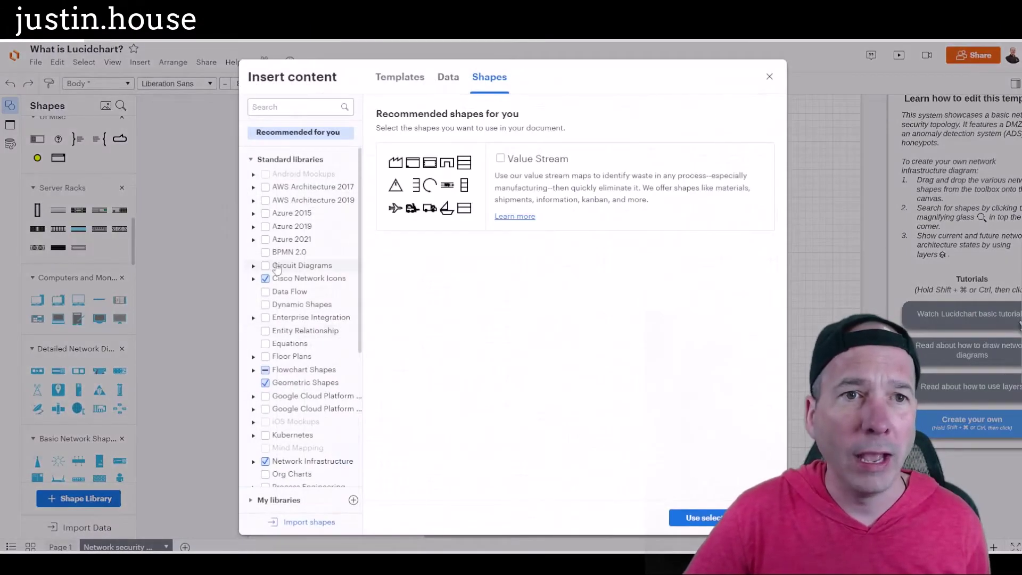
pyautogui.click(399, 79)
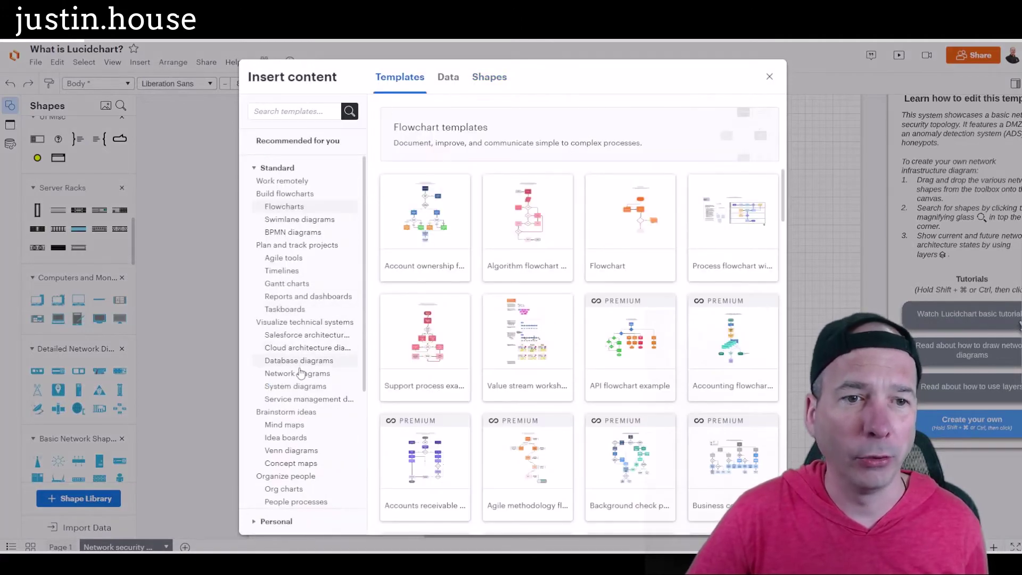
pyautogui.click(300, 399)
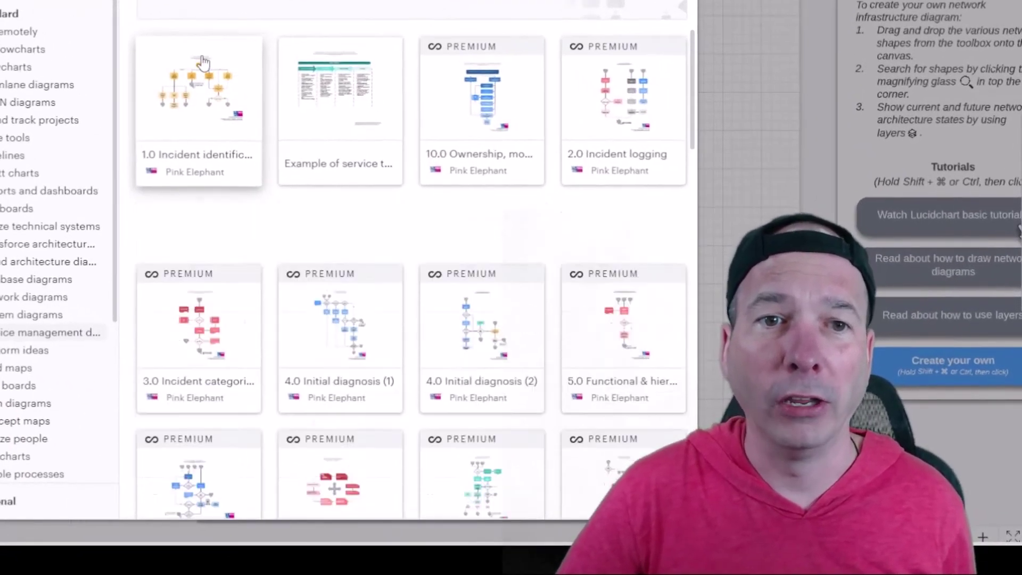
pyautogui.click(428, 202)
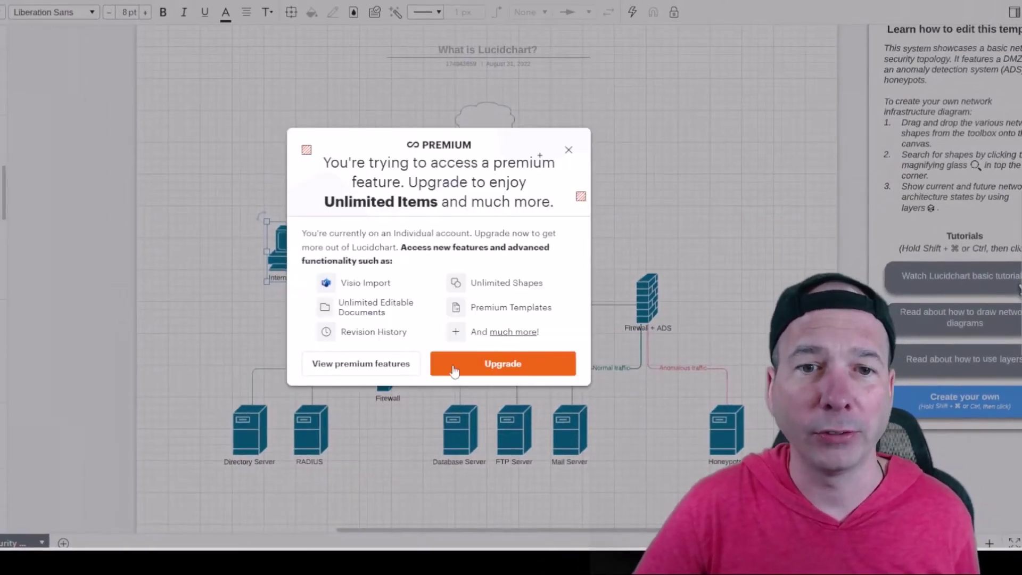
pyautogui.click(569, 150)
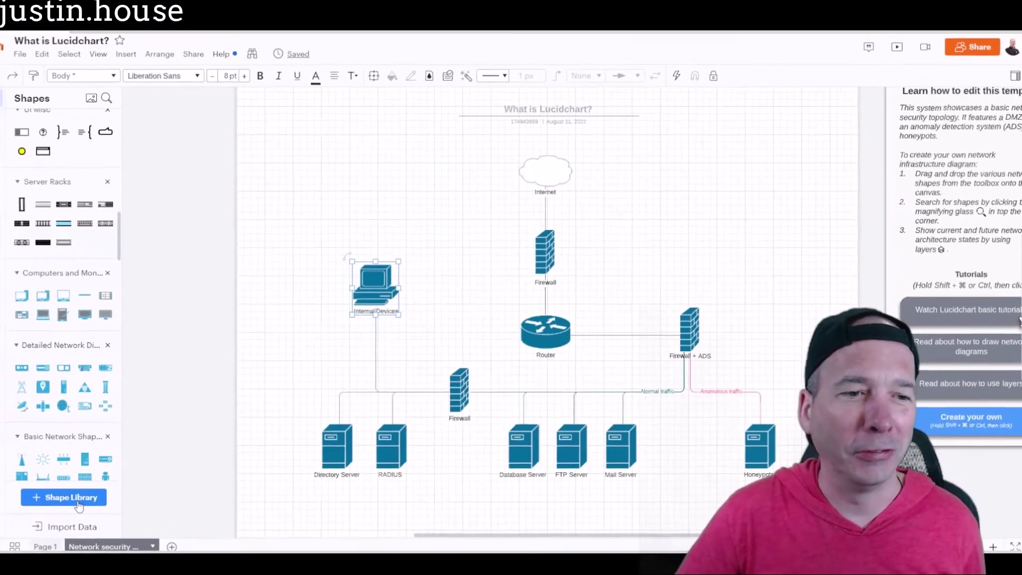
pyautogui.click(78, 497)
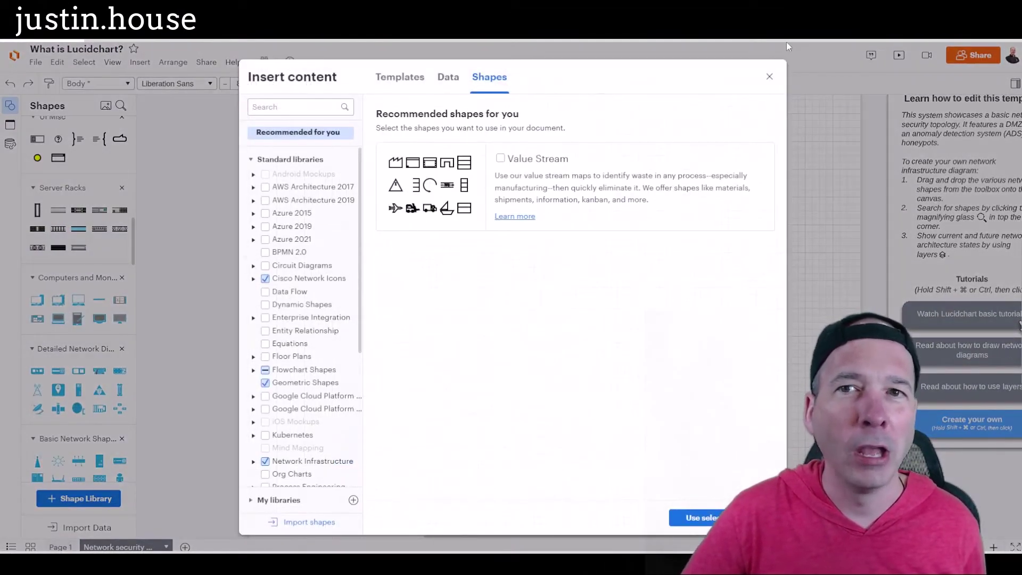
pyautogui.click(770, 77)
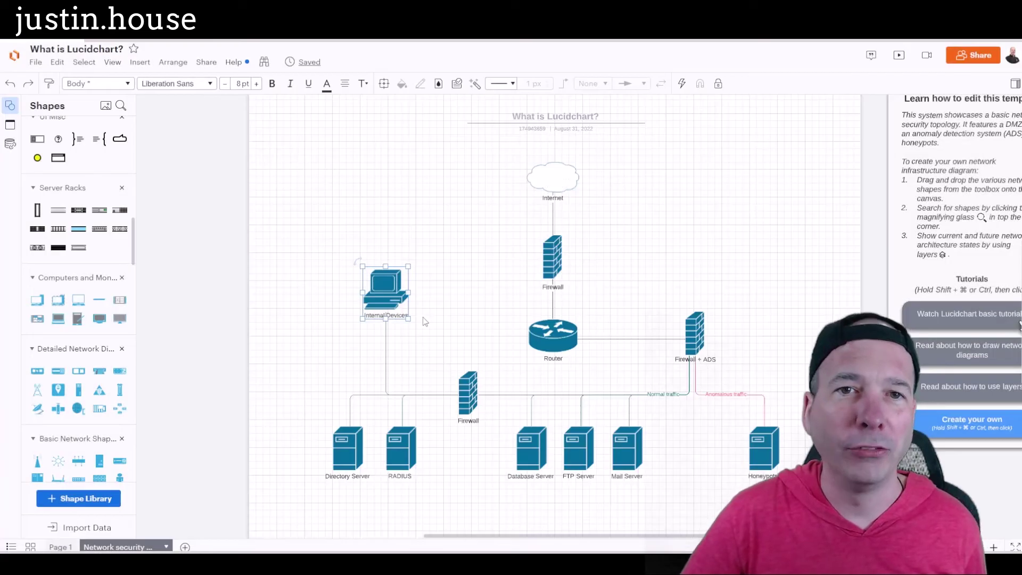
# Delete the Network security page, try the 1.0 Incident identification template, and dismiss the Premium prompt
pyautogui.click(168, 547)
pyautogui.click(179, 521)
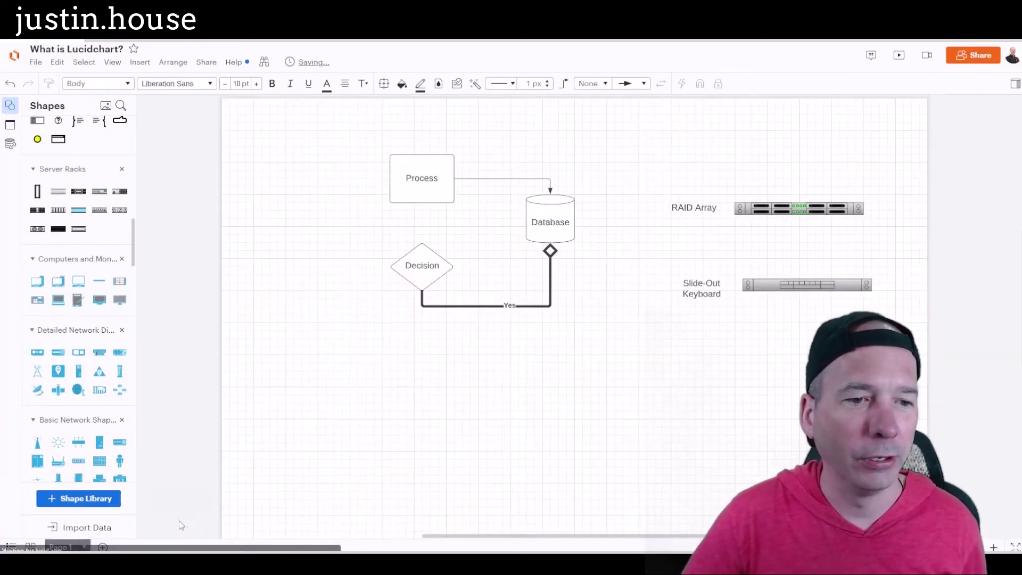
pyautogui.click(93, 500)
pyautogui.click(404, 80)
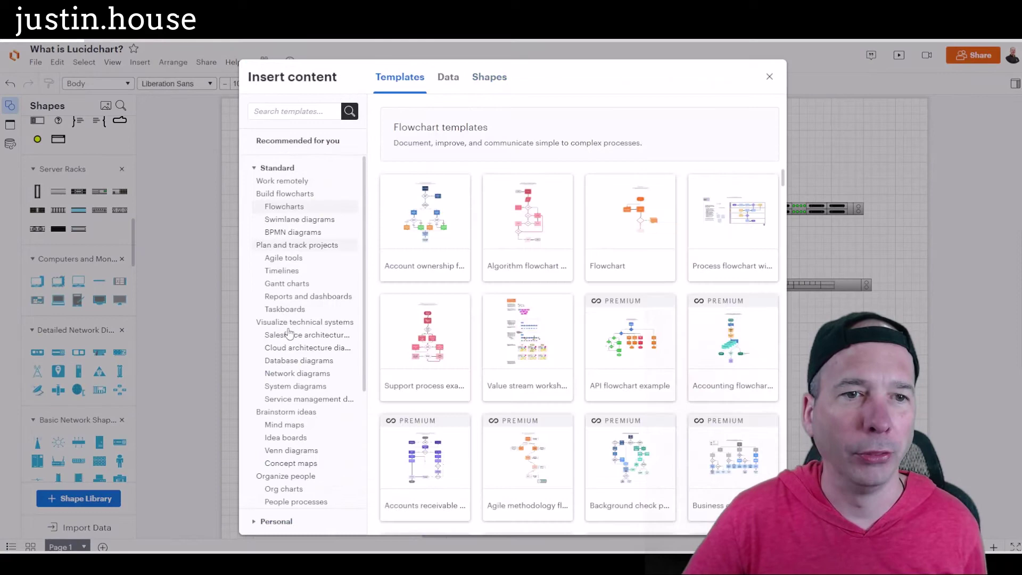
pyautogui.click(298, 398)
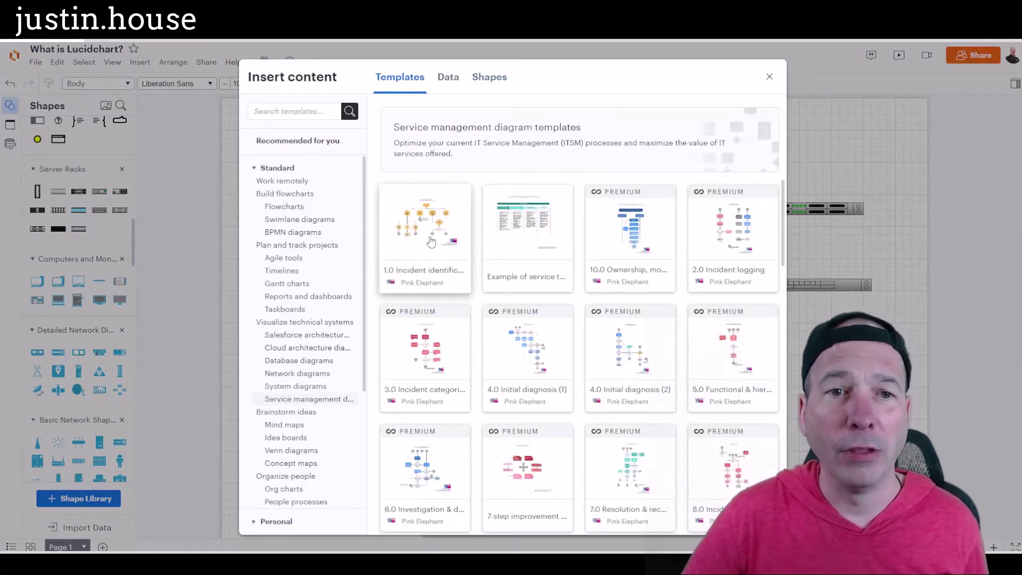
pyautogui.click(434, 245)
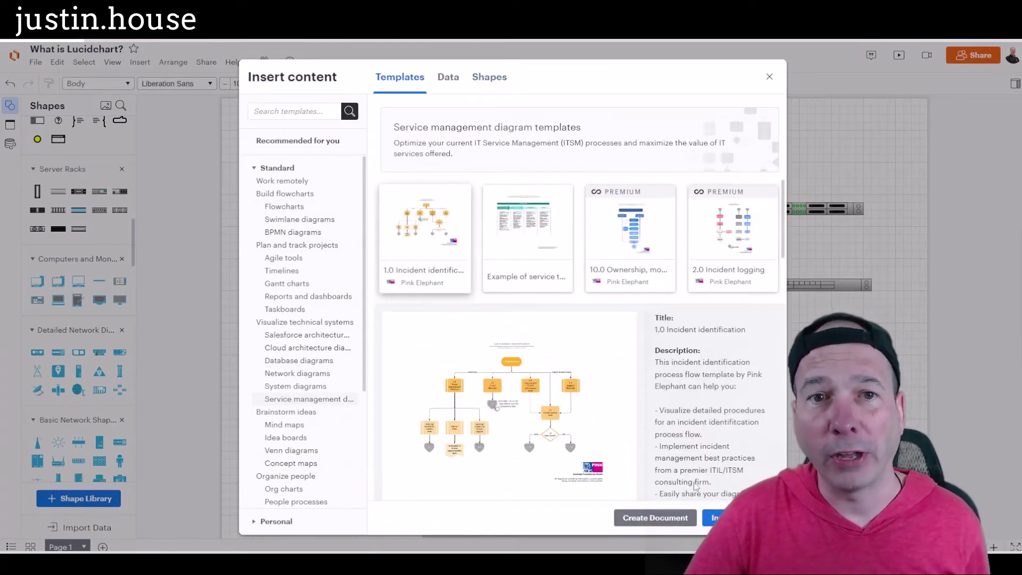
pyautogui.click(656, 518)
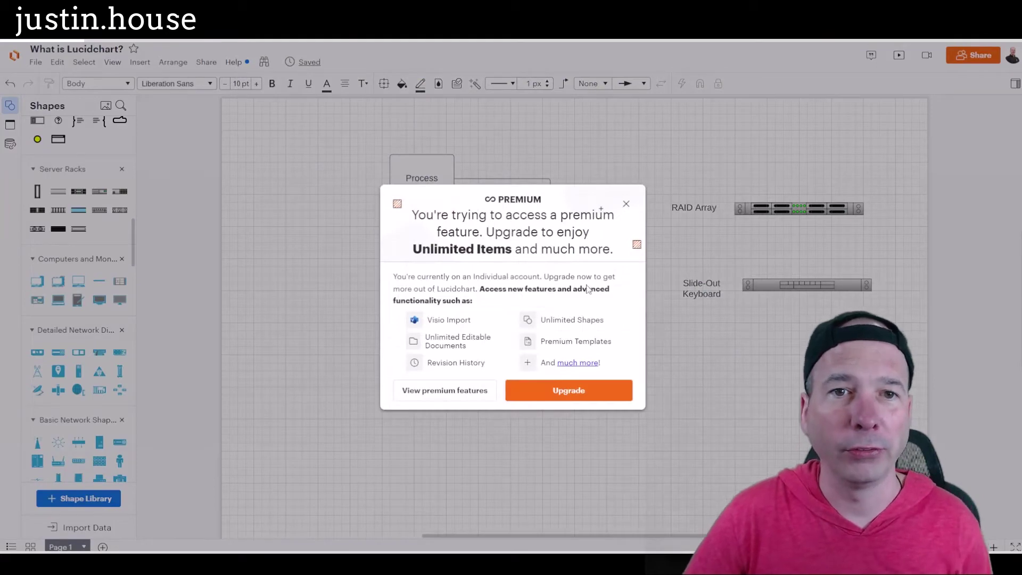
pyautogui.click(625, 205)
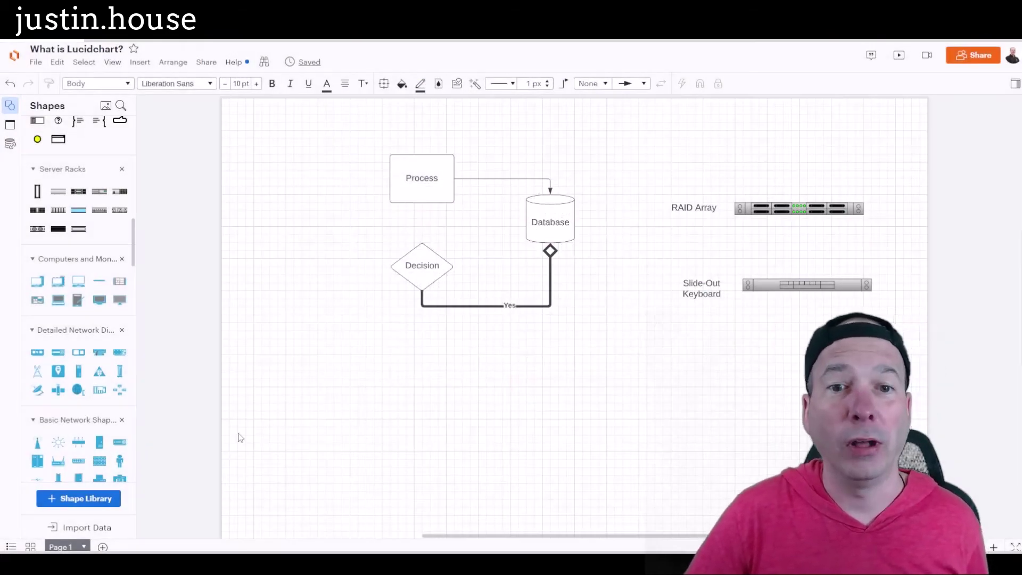
# Add a large-format printer, multipurpose printer and headset, and connect the printer to Database
pyautogui.scroll(-4, 79, 425)
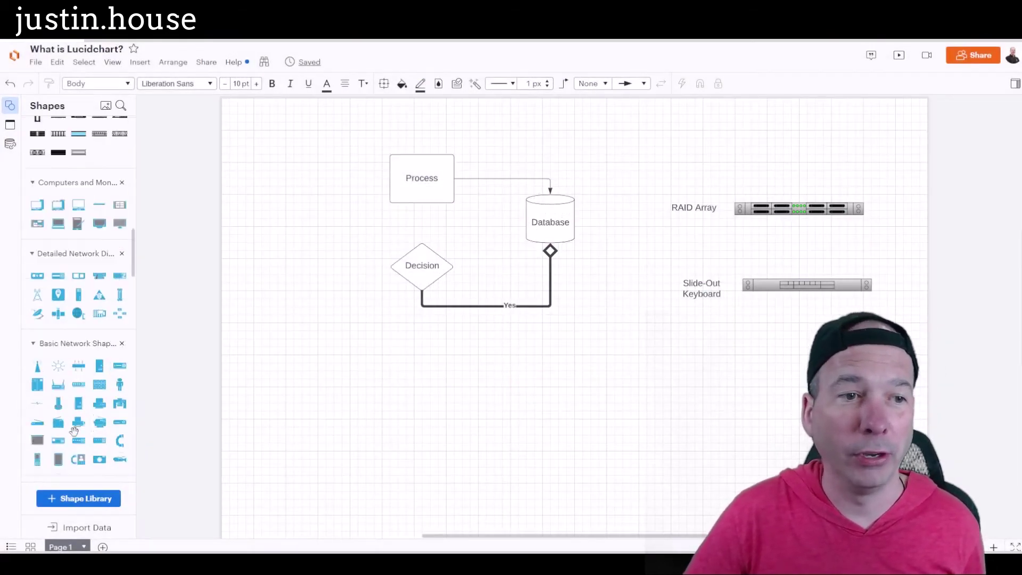
pyautogui.scroll(-2, 46, 378)
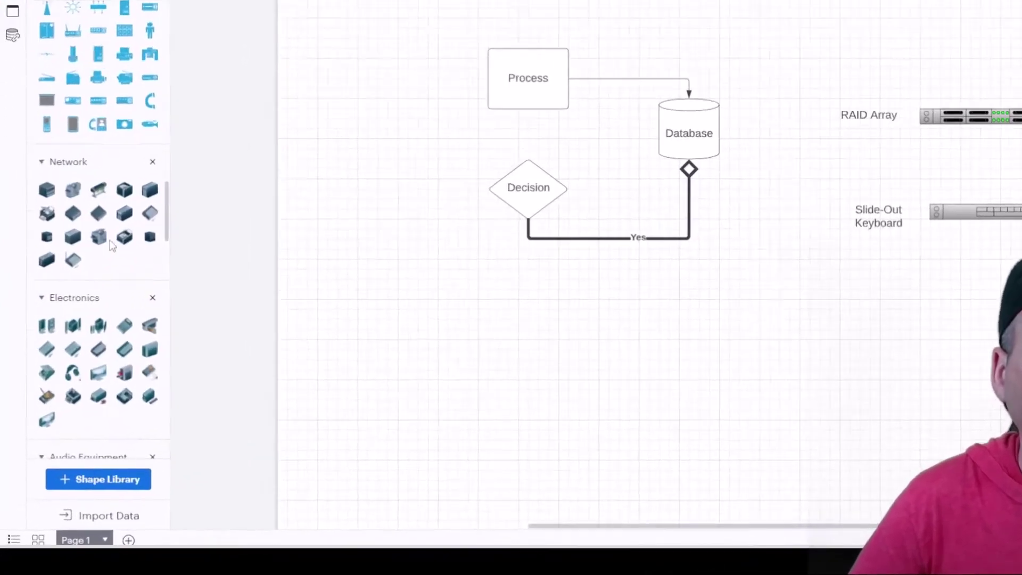
pyautogui.moveTo(133, 62); pyautogui.dragTo(557, 126)
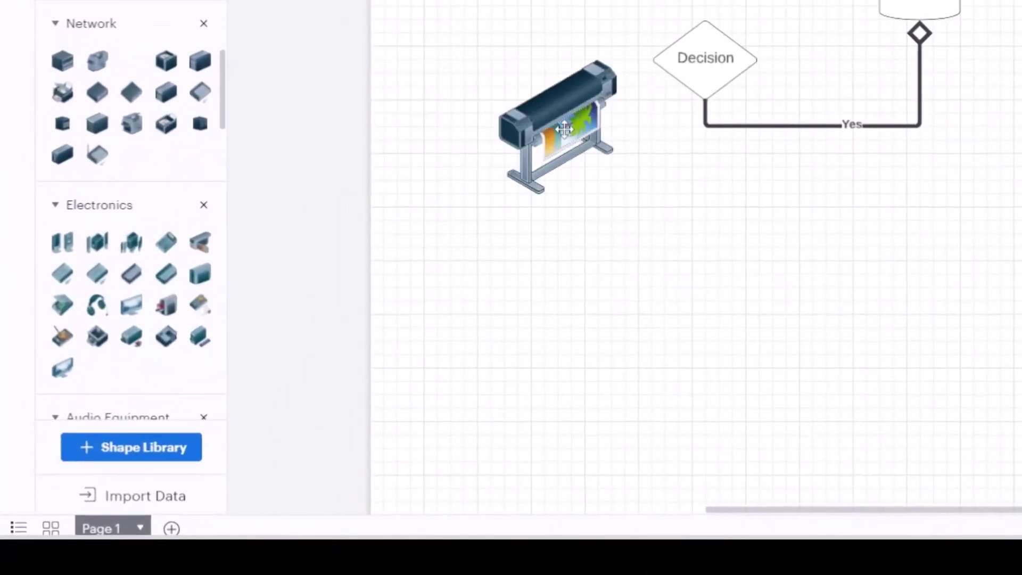
pyautogui.scroll(1, 142, 119)
pyautogui.moveTo(73, 124); pyautogui.dragTo(785, 274)
pyautogui.moveTo(92, 336); pyautogui.dragTo(1017, 261)
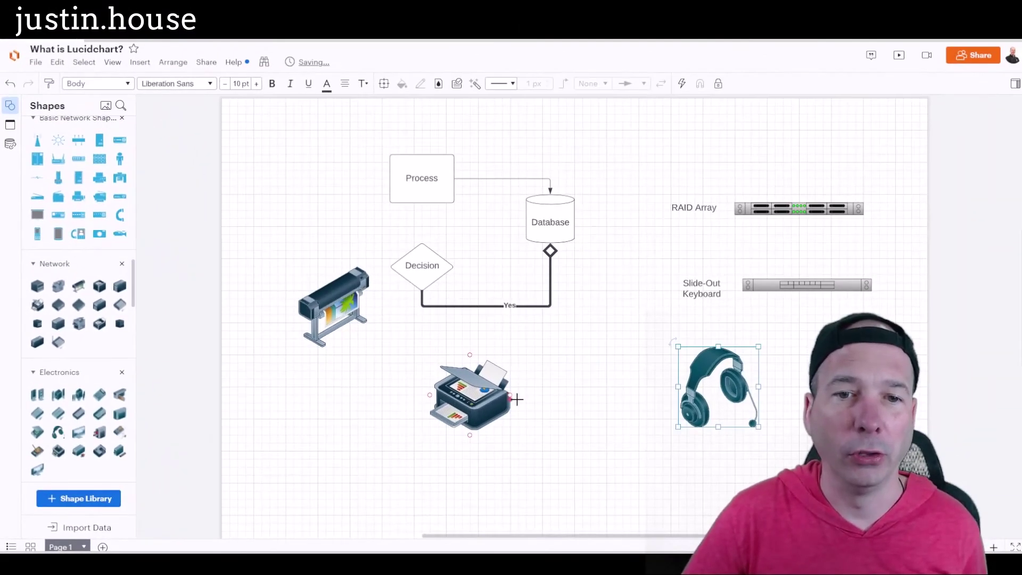
pyautogui.moveTo(517, 399); pyautogui.dragTo(576, 219)
pyautogui.click(591, 250)
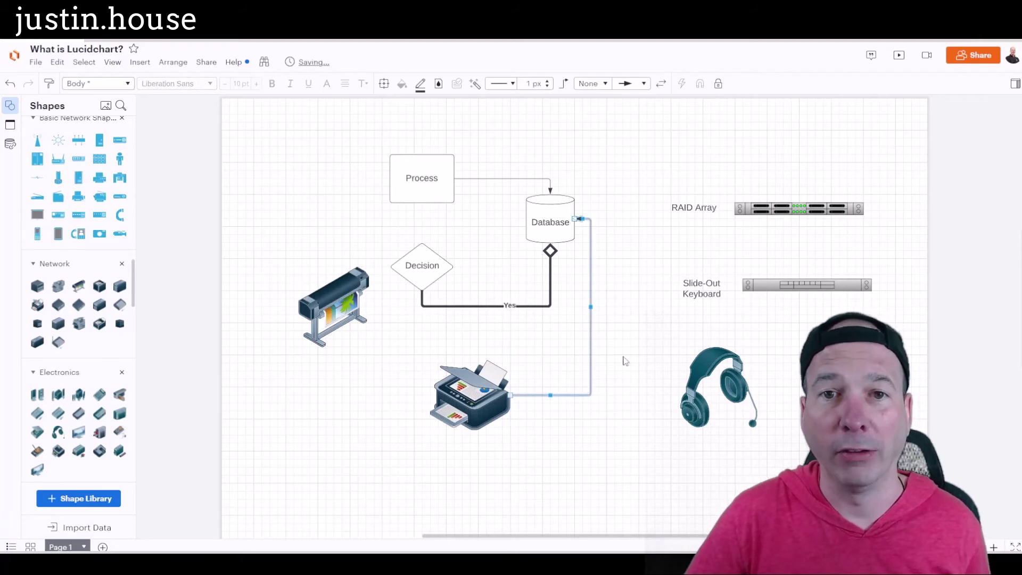